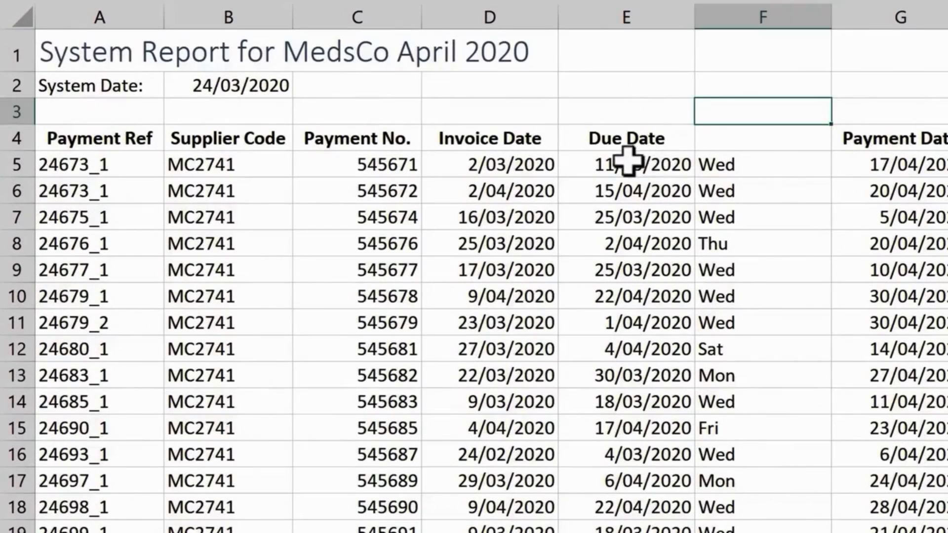
Enter =EOMONTH(D5,-1) in the first Due Date cell, keeping that cell selected.
{"action": "left_click", "coordinate": [601, 159]}
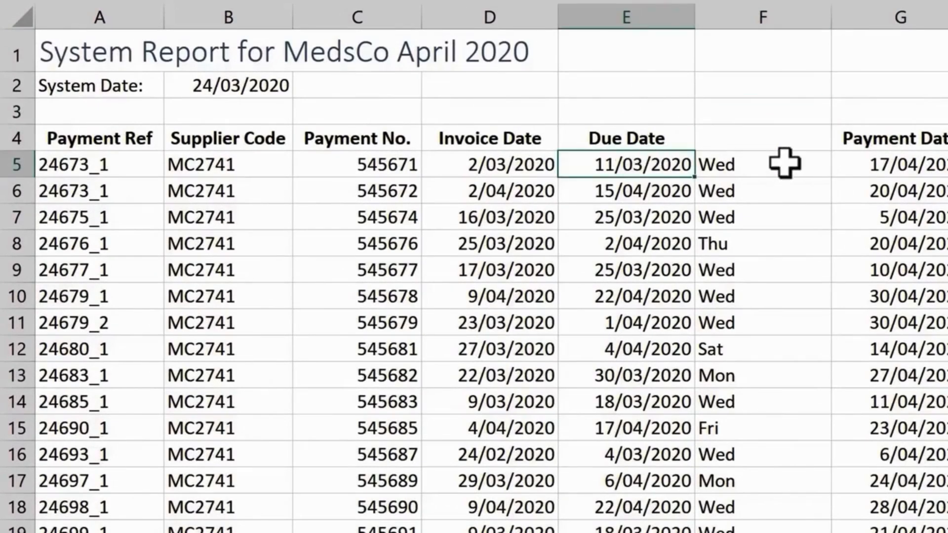
{"action": "type", "text": "=eo"}
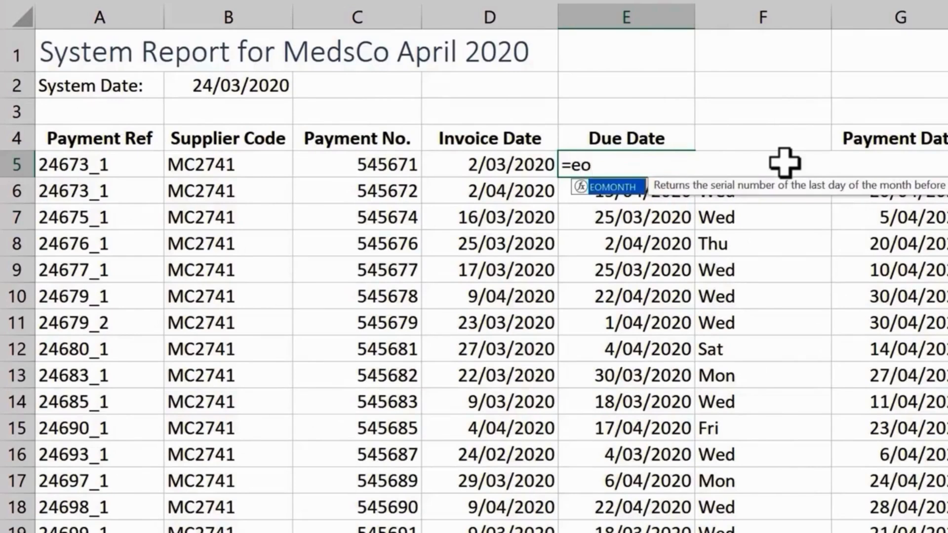
{"action": "key", "text": "Tab"}
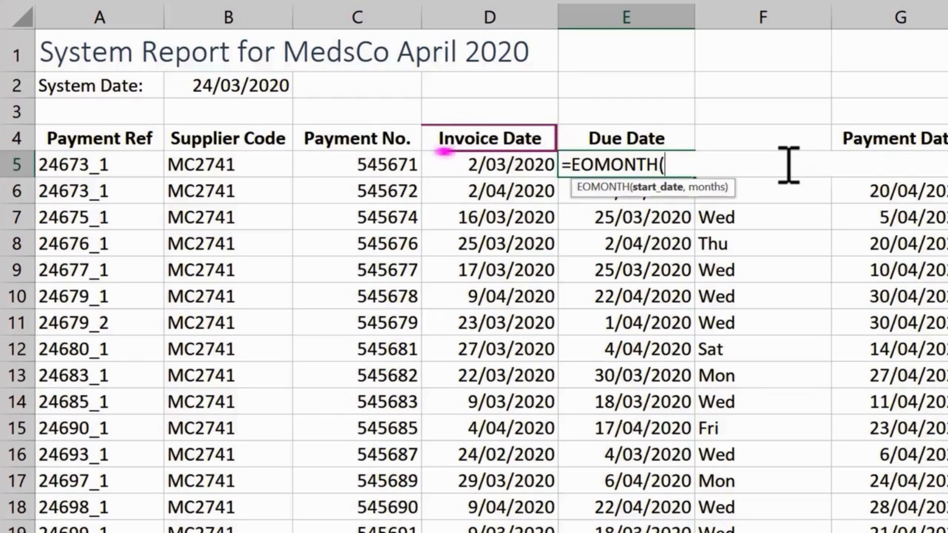
{"action": "left_click", "coordinate": [539, 165]}
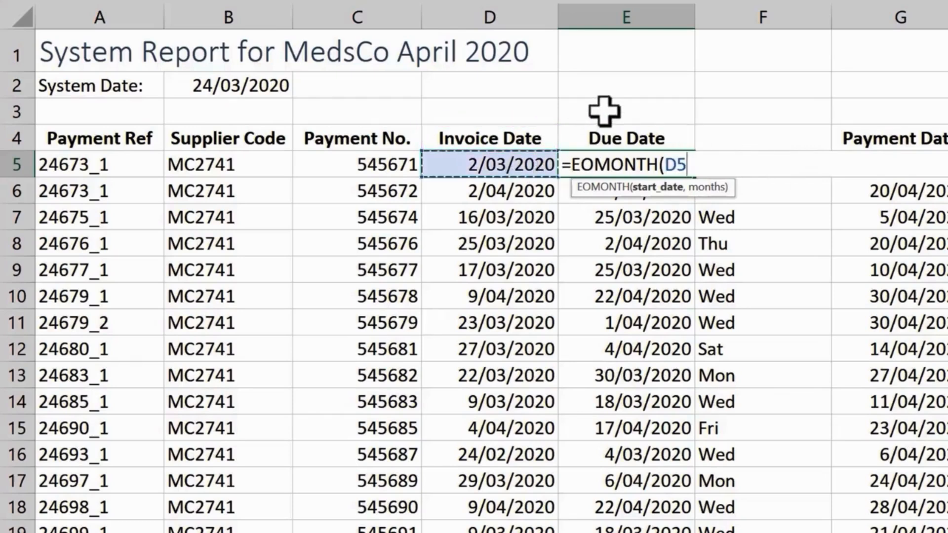
{"action": "type", "text": ","}
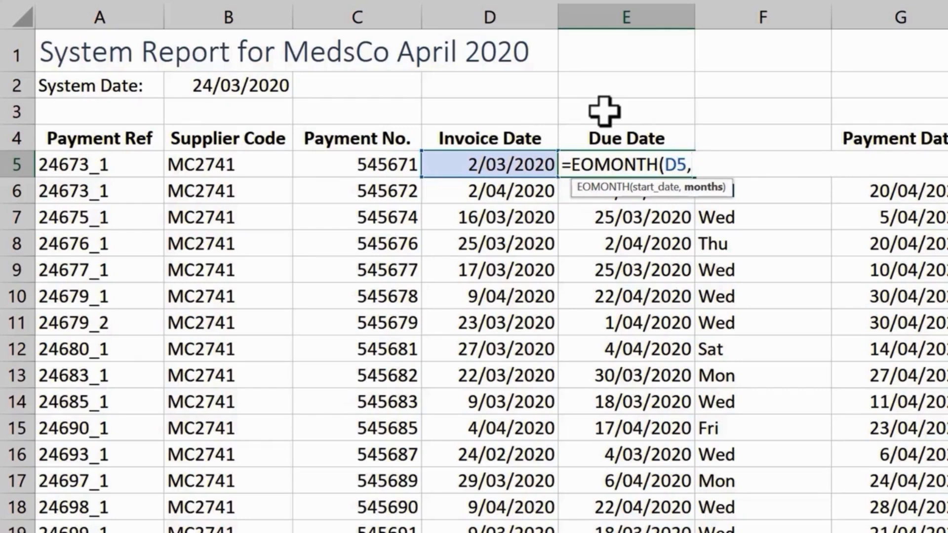
{"action": "type", "text": "-1"}
{"action": "key", "text": "ctrl+Return"}
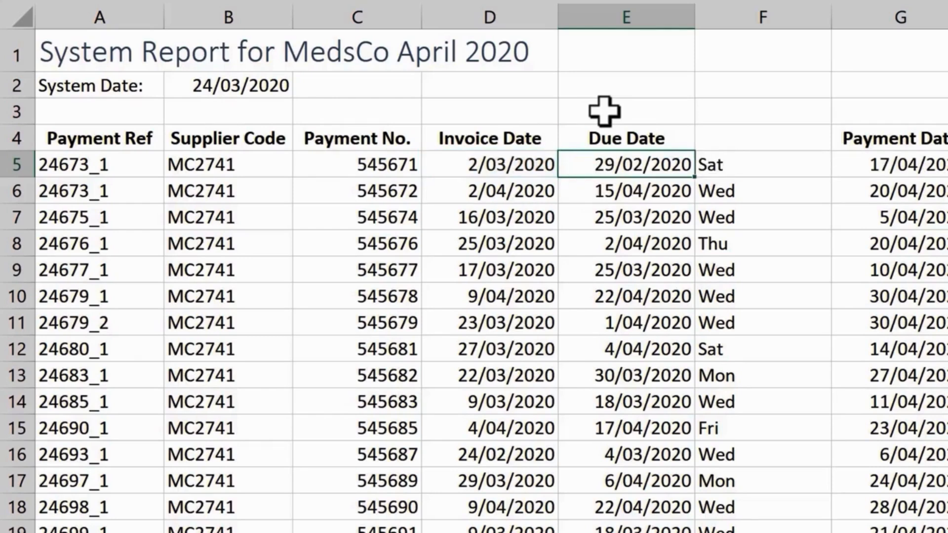
Change the EOMONTH months argument in the first due date to 1.
{"action": "key", "text": "F2"}
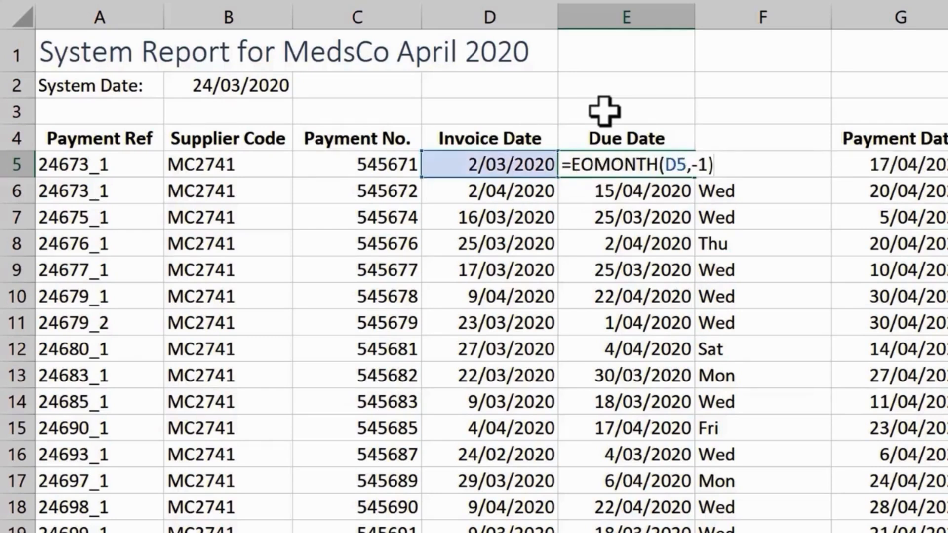
{"action": "key", "text": "Left"}
{"action": "key", "text": "BackSpace"}
{"action": "key", "text": "BackSpace"}
{"action": "type", "text": "1"}
{"action": "key", "text": "ctrl+Return"}
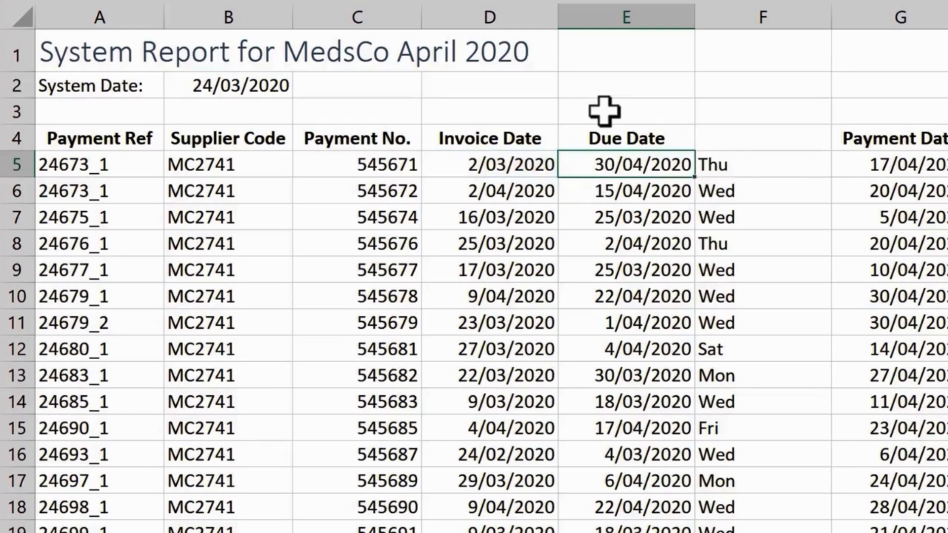
Change the EOMONTH months argument in the first due date to 0.
{"action": "key", "text": "F2"}
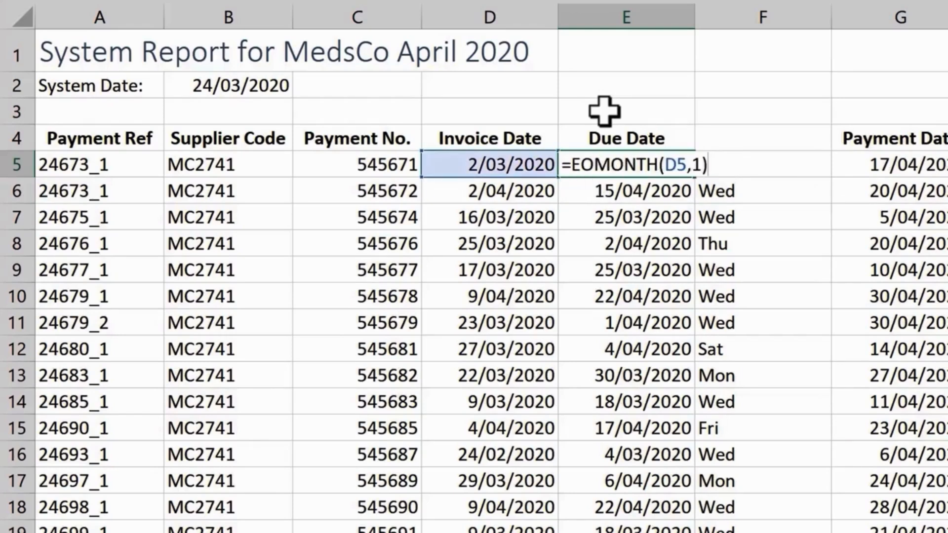
{"action": "key", "text": "Left"}
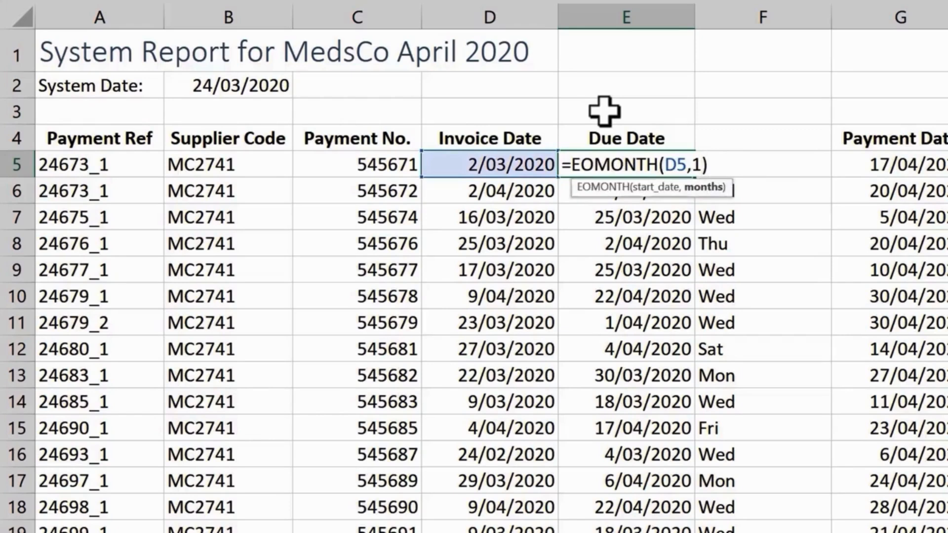
{"action": "key", "text": "BackSpace"}
{"action": "type", "text": "0"}
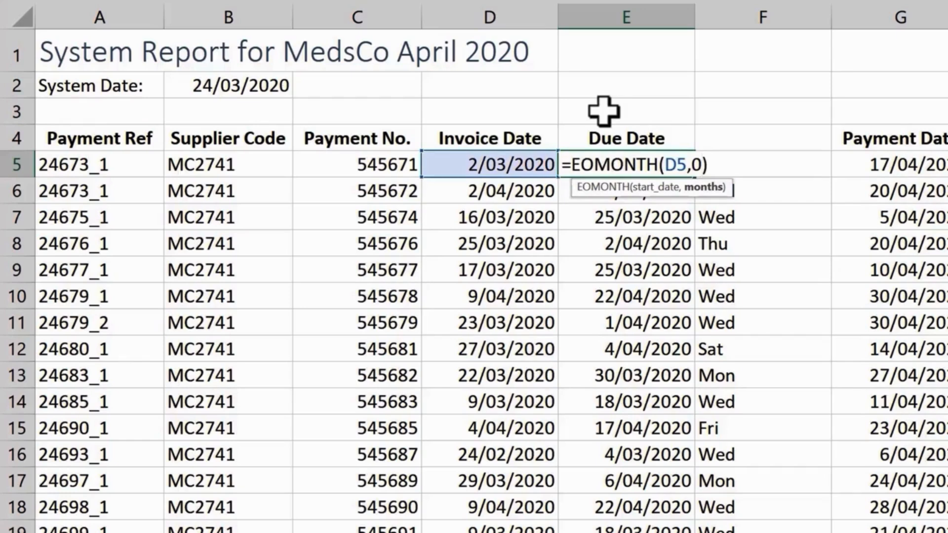
{"action": "key", "text": "Return"}
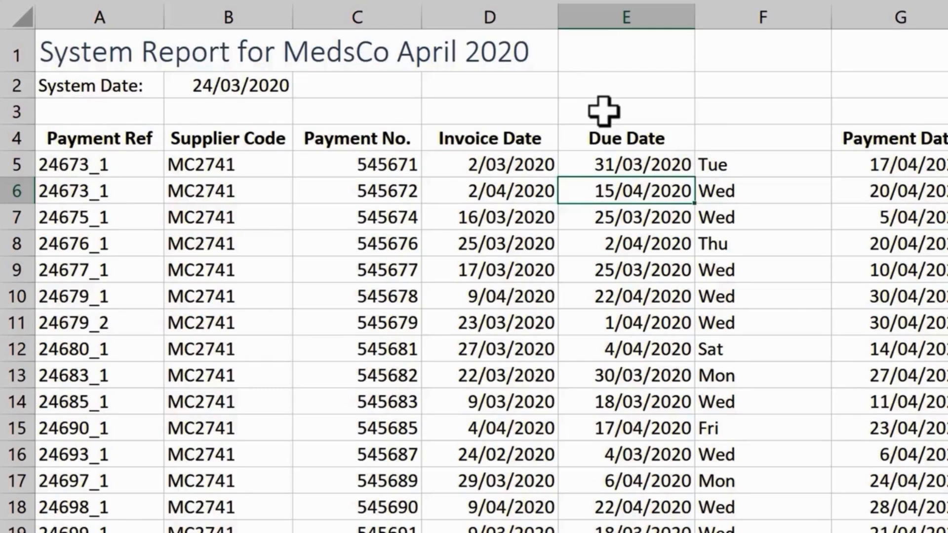
Wrap the first due date as =WORKDAY(EOMONTH(D5,0),5) and fill it down the Due Date column.
{"action": "key", "text": "Up"}
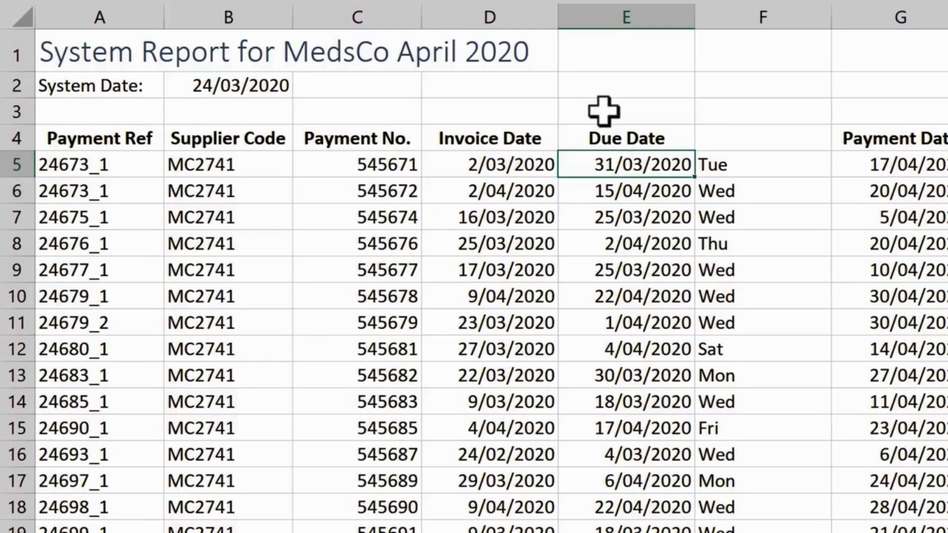
{"action": "key", "text": "F2"}
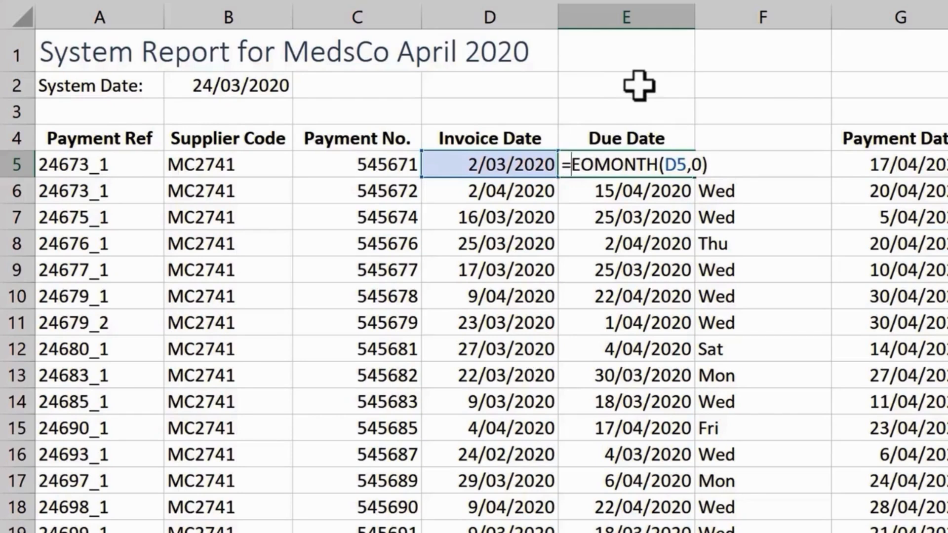
{"action": "type", "text": "wo"}
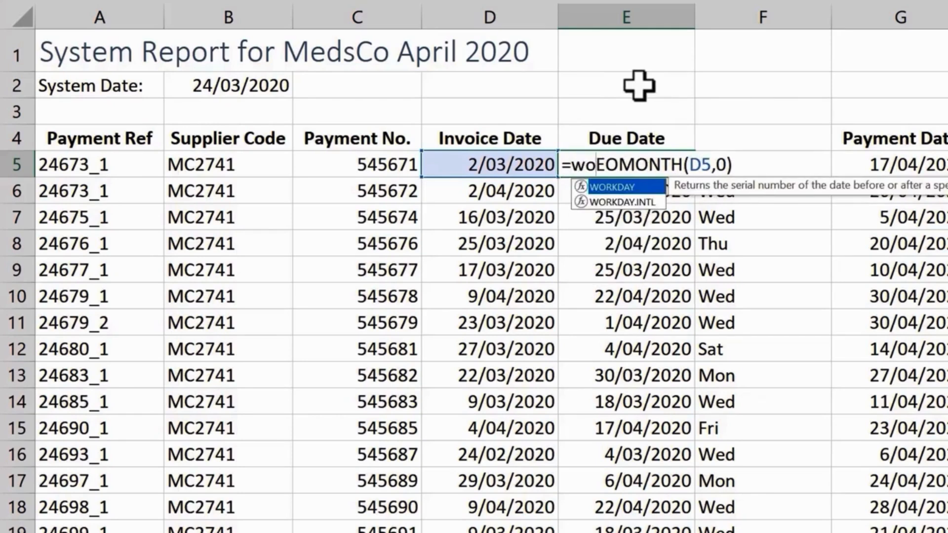
{"action": "key", "text": "Tab"}
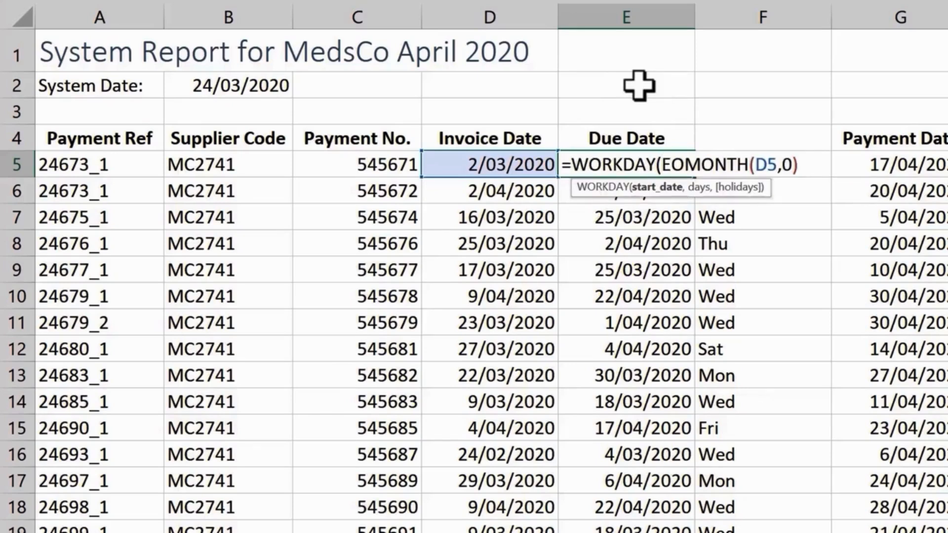
{"action": "left_click", "coordinate": [812, 165]}
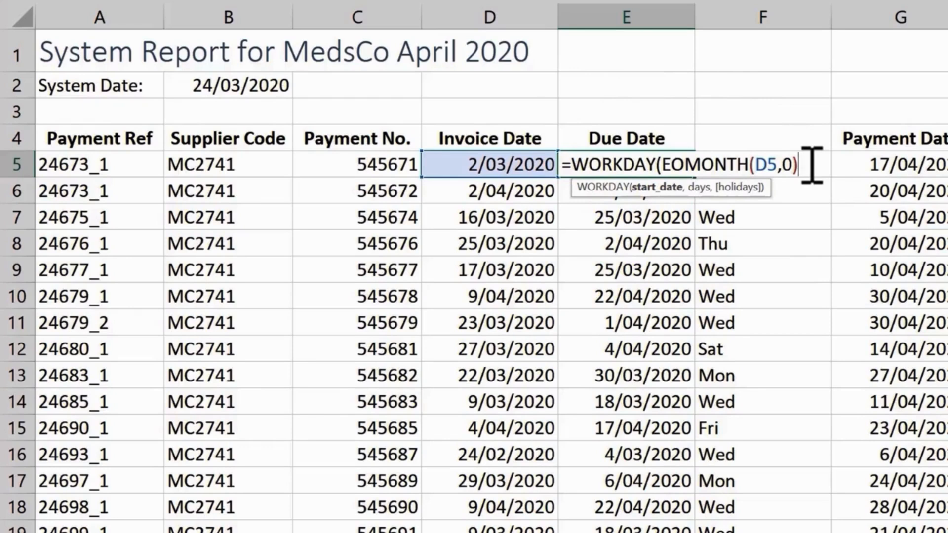
{"action": "type", "text": ",5"}
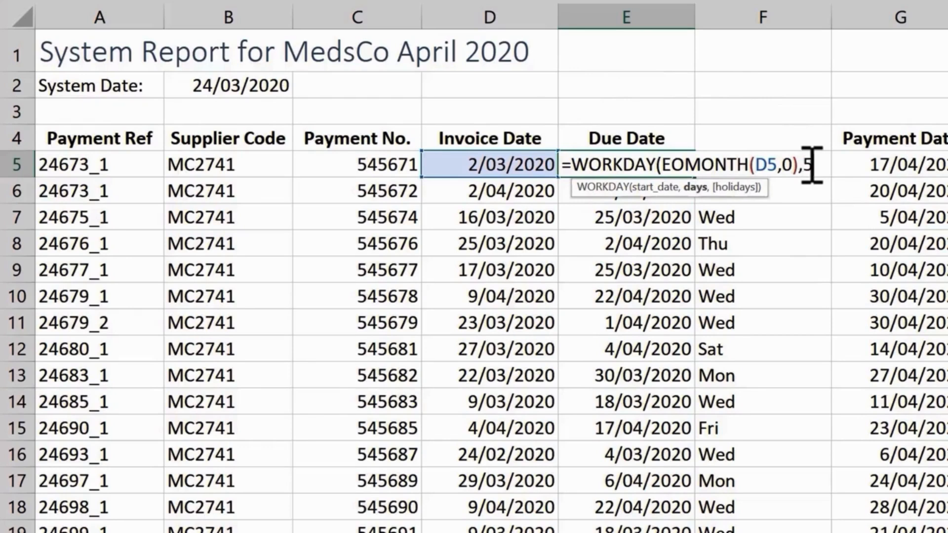
{"action": "type", "text": ")"}
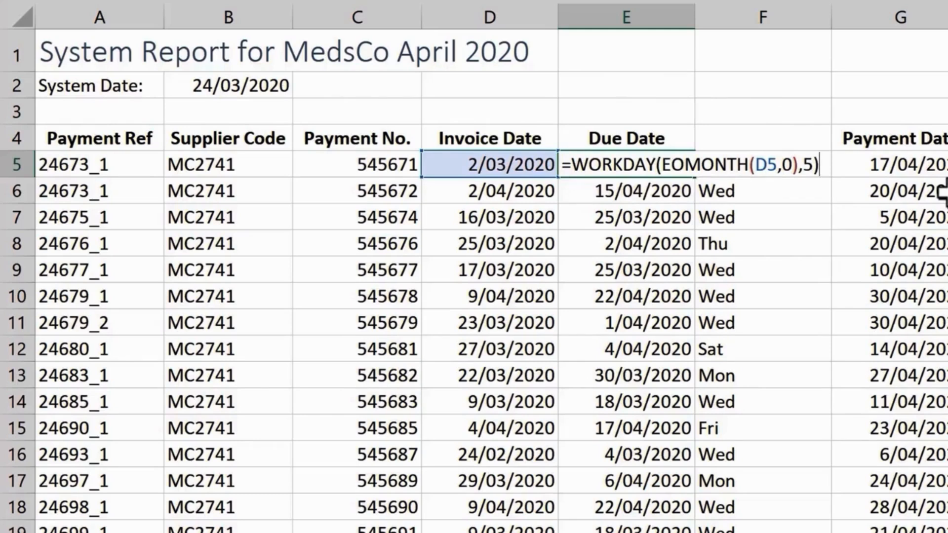
{"action": "key", "text": "Return"}
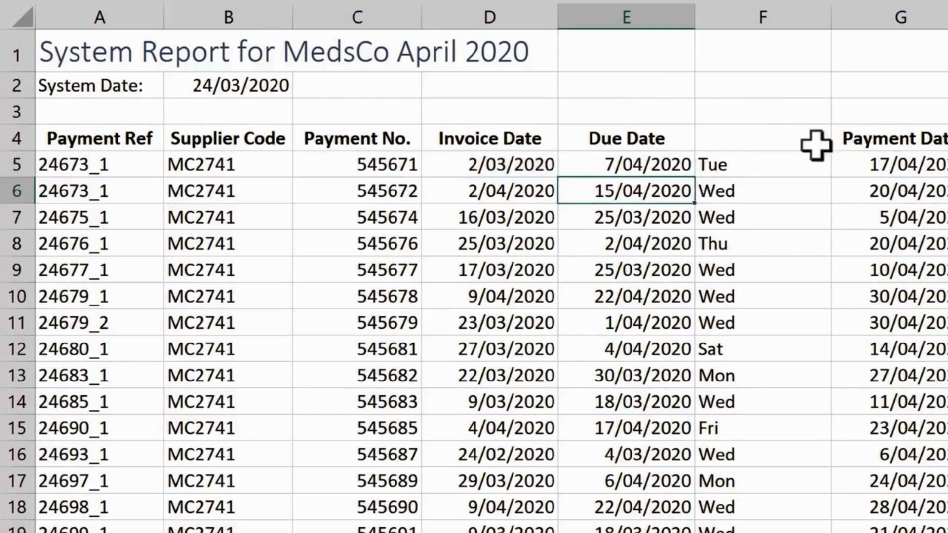
{"action": "left_click", "coordinate": [687, 165]}
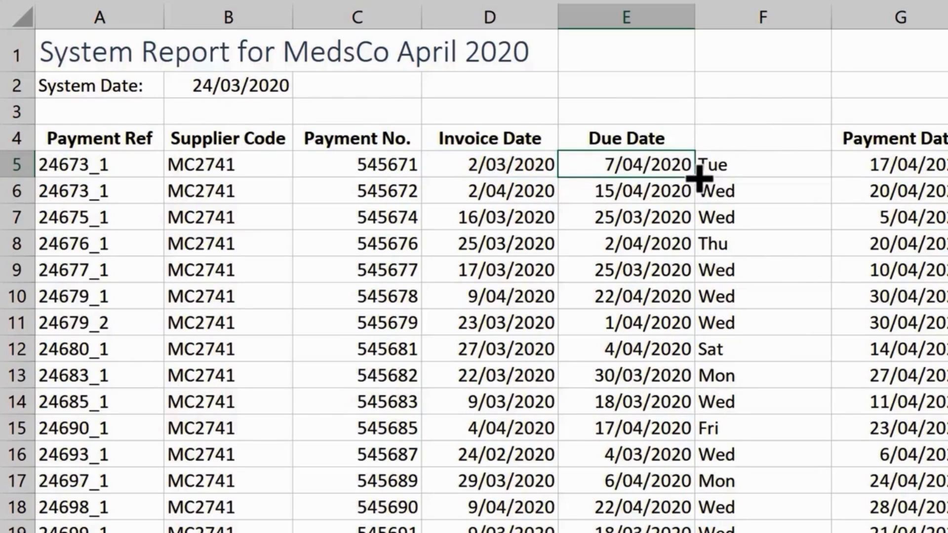
{"action": "double_click", "coordinate": [700, 176]}
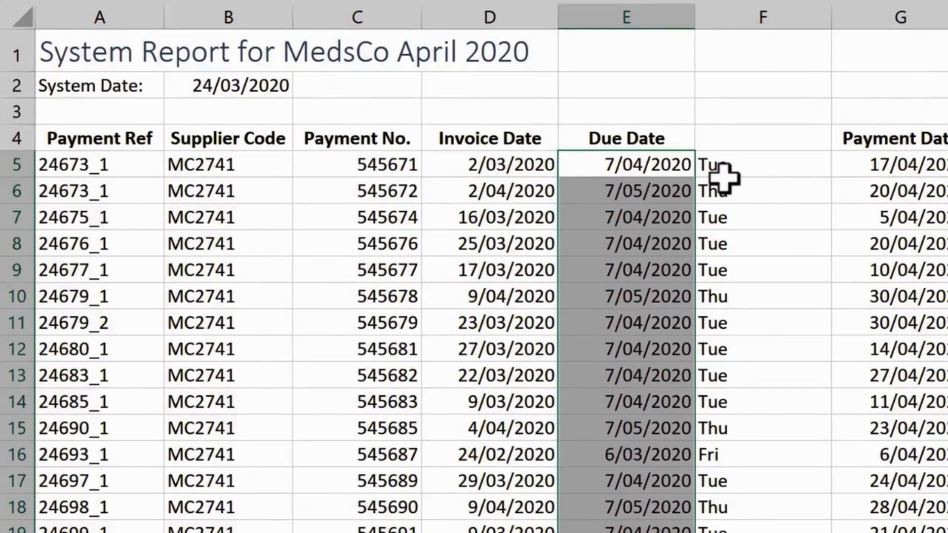
Replace the first due date with =EDATE(D5,1) and fill it down the Due Date column.
{"action": "left_click", "coordinate": [679, 166]}
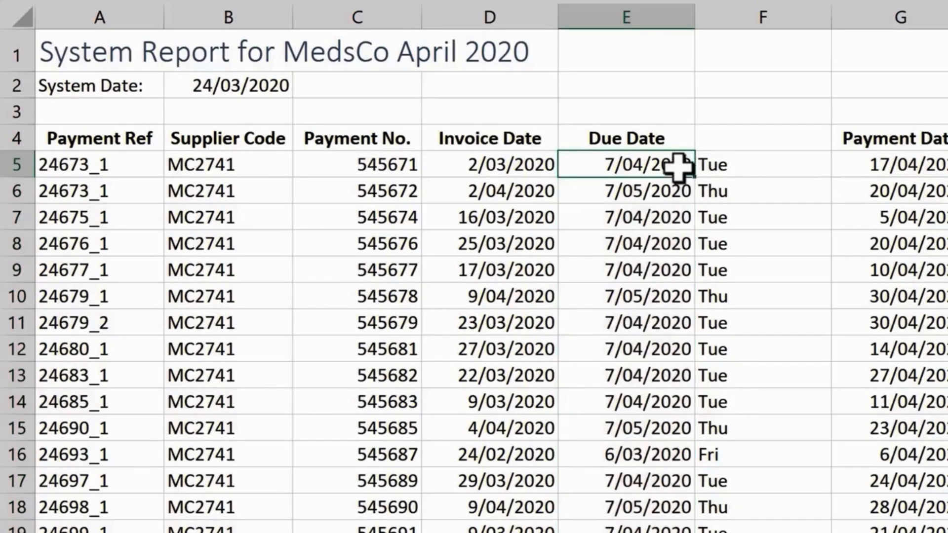
{"action": "type", "text": "="}
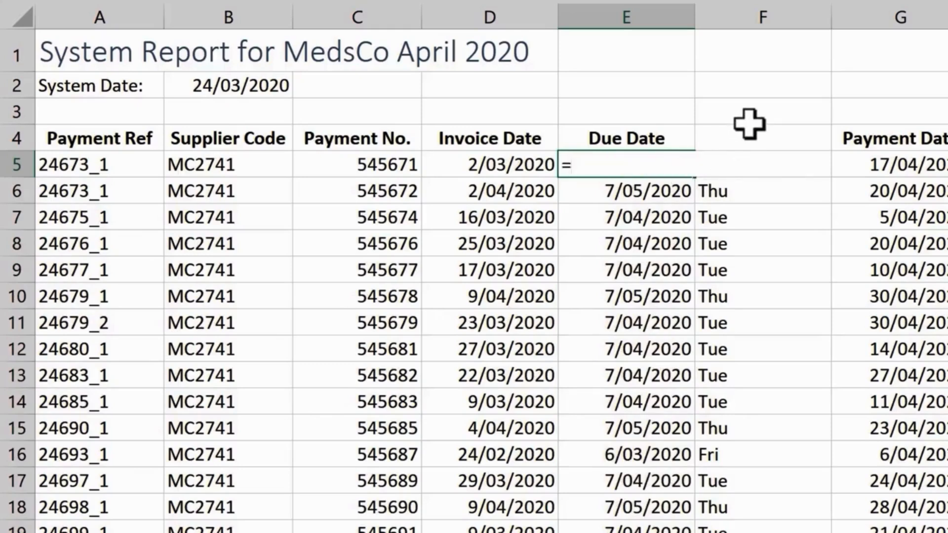
{"action": "type", "text": "ed"}
{"action": "key", "text": "Tab"}
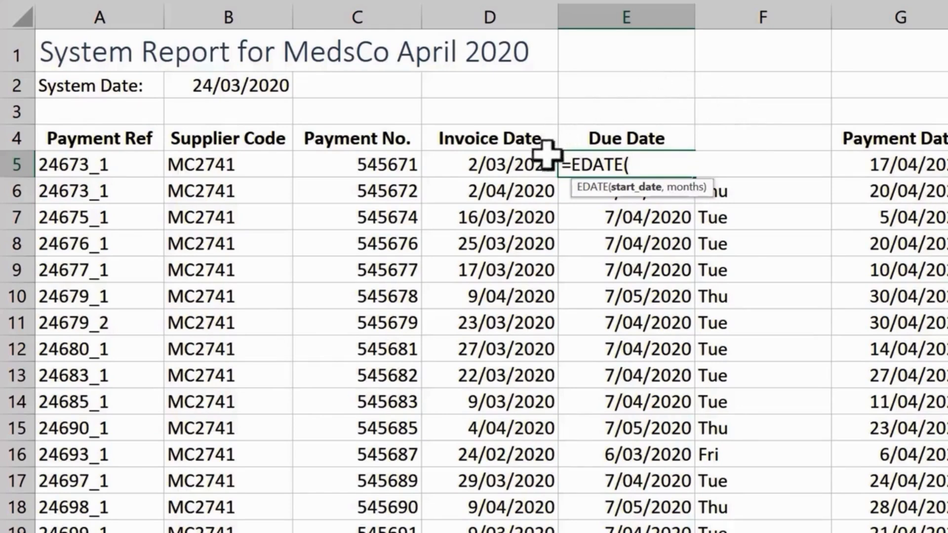
{"action": "left_click", "coordinate": [538, 167]}
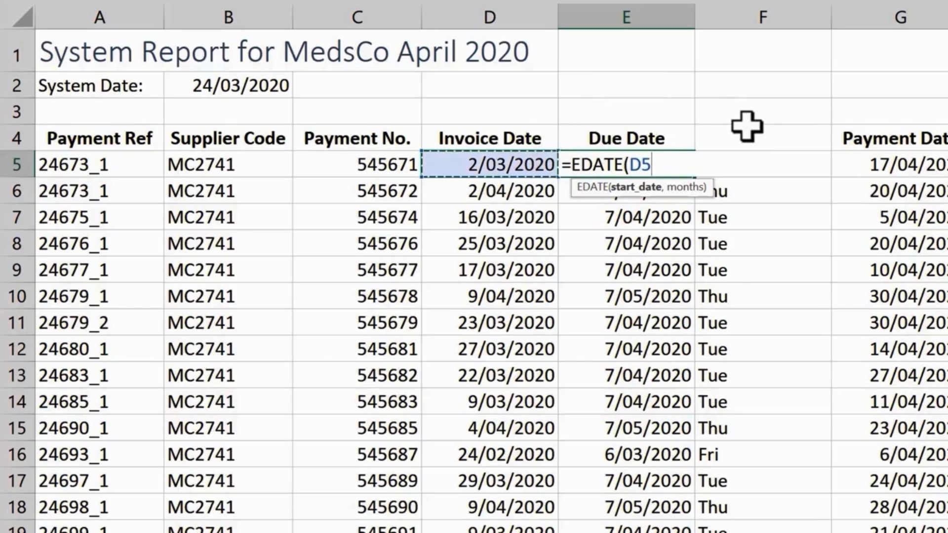
{"action": "type", "text": ","}
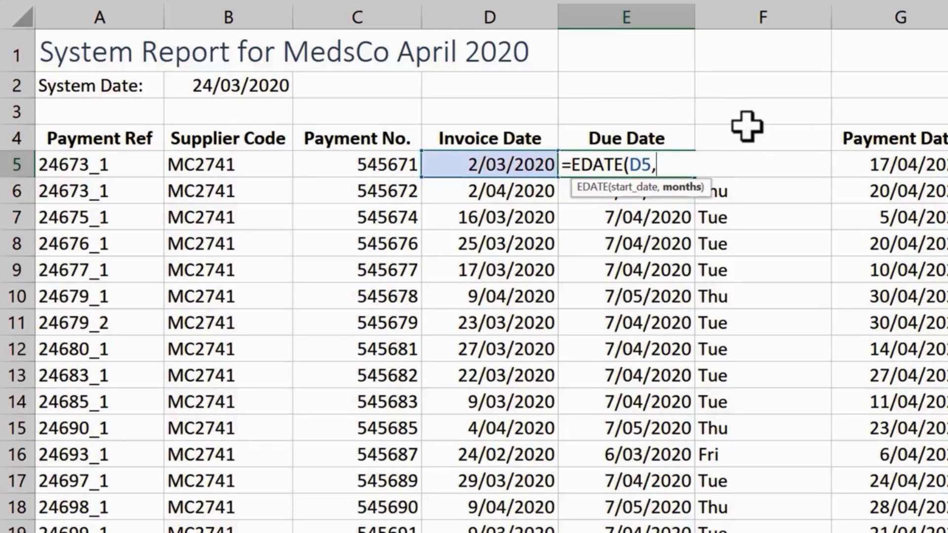
{"action": "type", "text": "1)"}
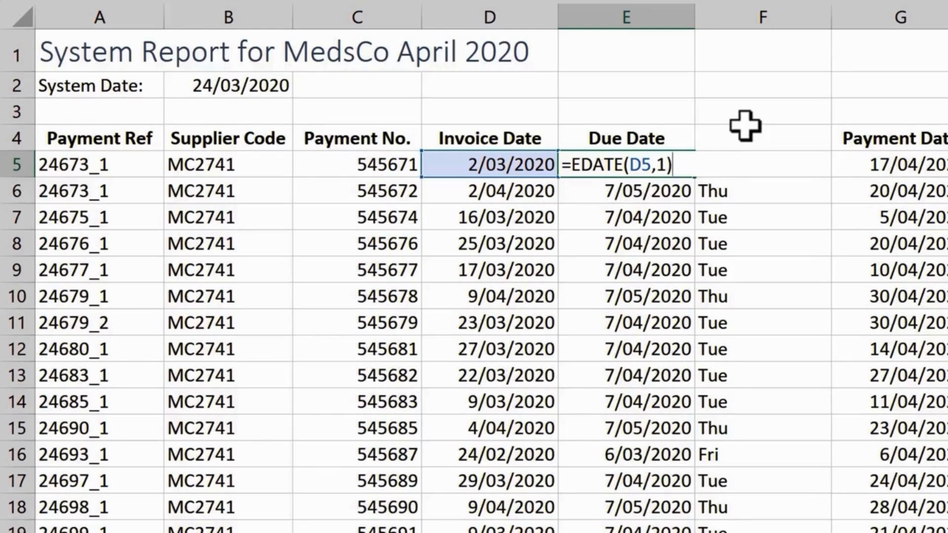
{"action": "key", "text": "Return"}
{"action": "left_click", "coordinate": [678, 166]}
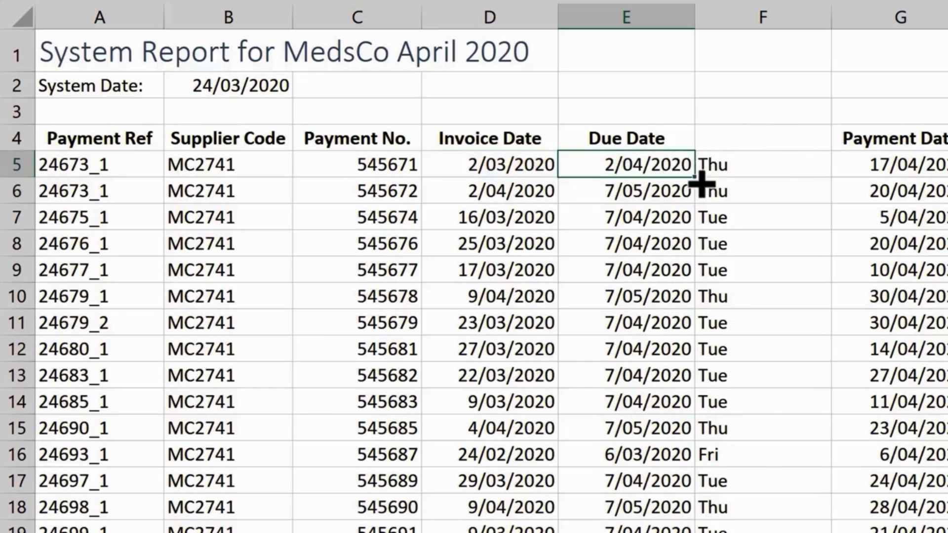
{"action": "double_click", "coordinate": [701, 184]}
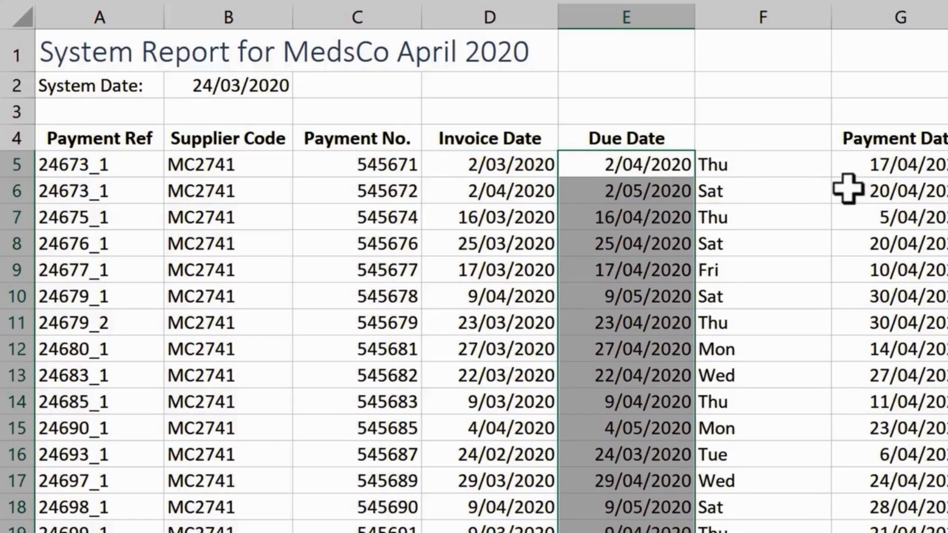
Wrap the first due date as =WORKDAY(EDATE(D5,1),0) and fill it down the Due Date column.
{"action": "left_click", "coordinate": [683, 161]}
{"action": "double_click", "coordinate": [683, 162]}
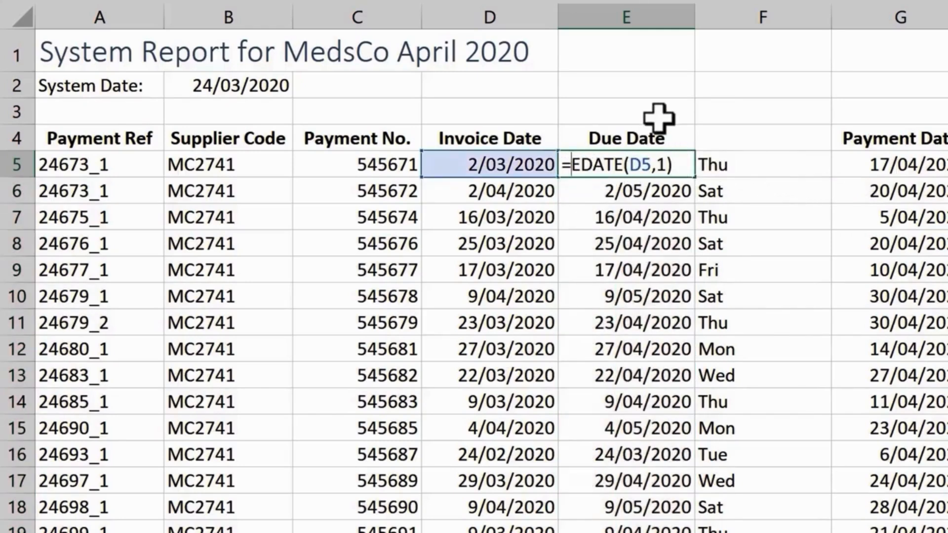
{"action": "type", "text": "wo"}
{"action": "key", "text": "Tab"}
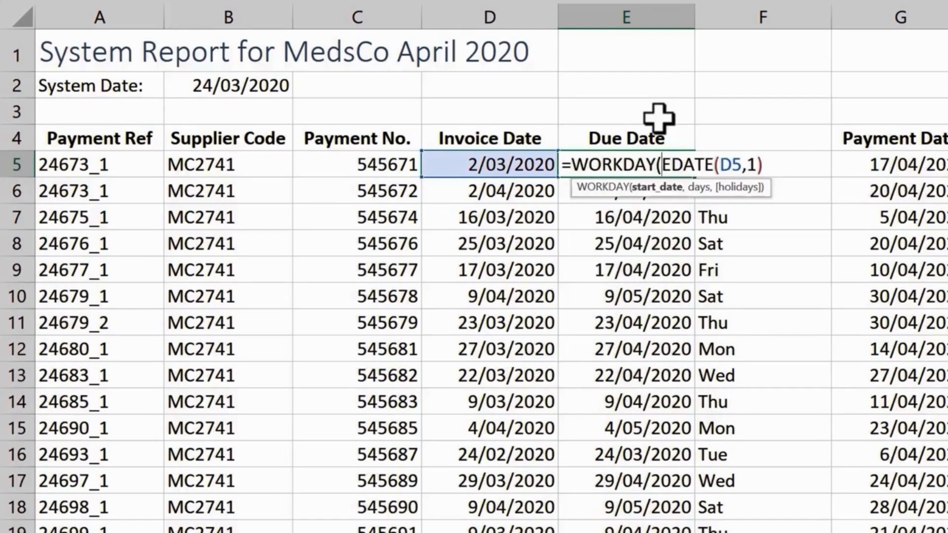
{"action": "left_click", "coordinate": [777, 163]}
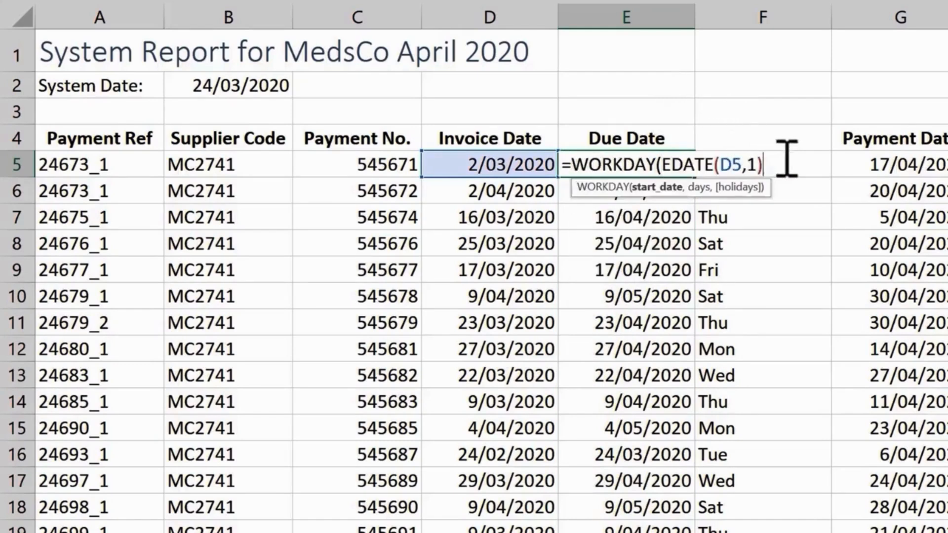
{"action": "type", "text": ",0"}
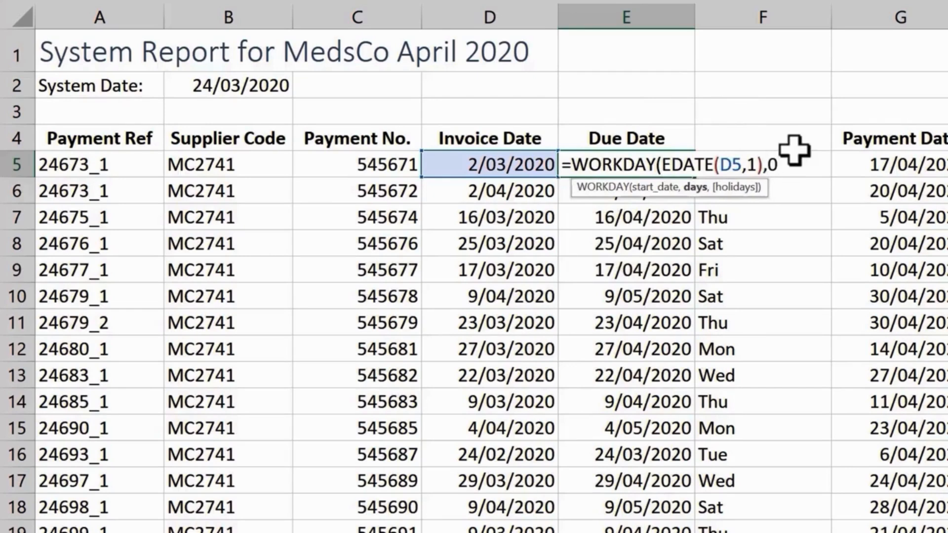
{"action": "type", "text": ")"}
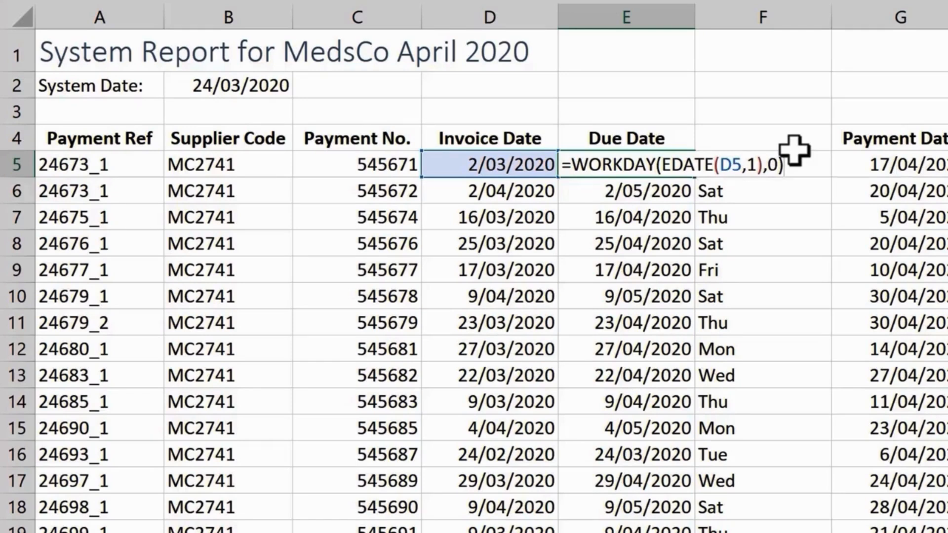
{"action": "key", "text": "ctrl+Return"}
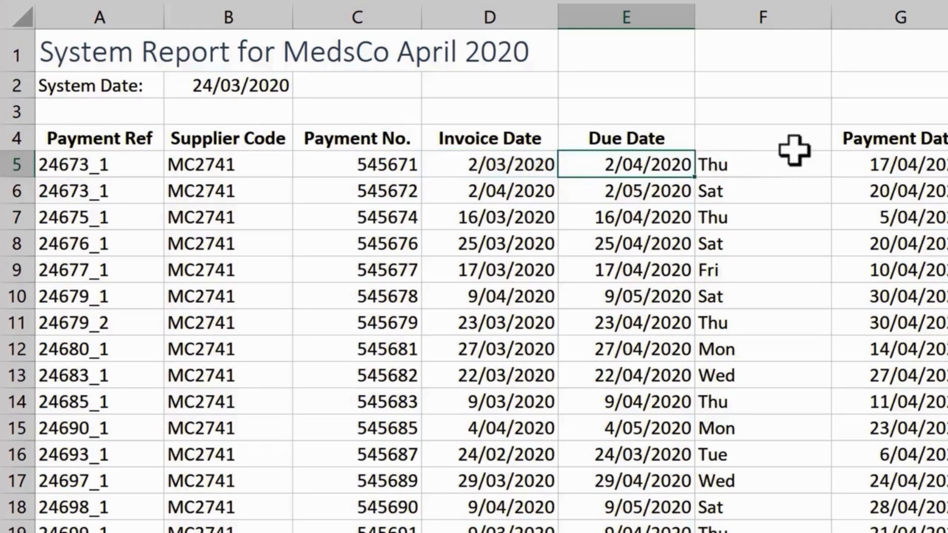
{"action": "double_click", "coordinate": [696, 178]}
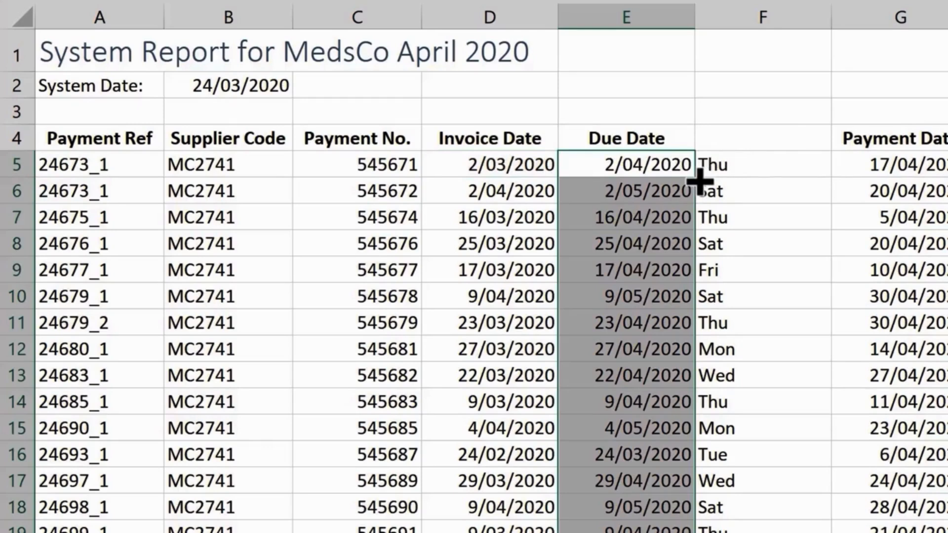
Edit the first due date to =WORKDAY(EDATE(D5,1)-1,1) and fill it down the Due Date column.
{"action": "double_click", "coordinate": [675, 163]}
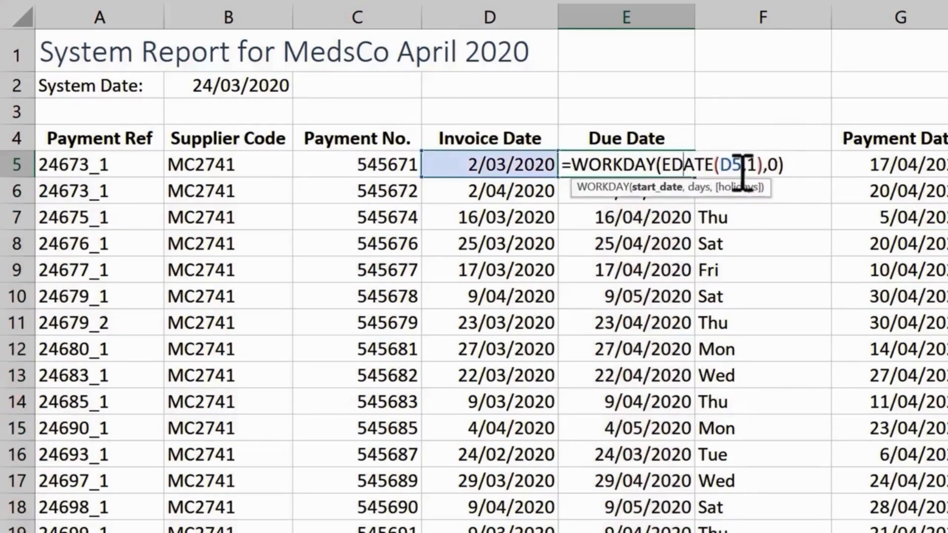
{"action": "left_click", "coordinate": [780, 165]}
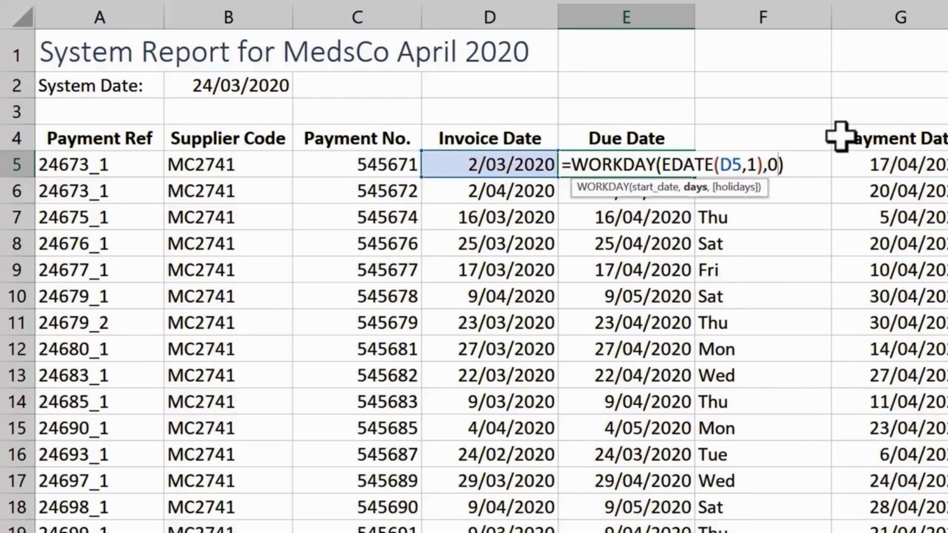
{"action": "key", "text": "BackSpace"}
{"action": "type", "text": "1"}
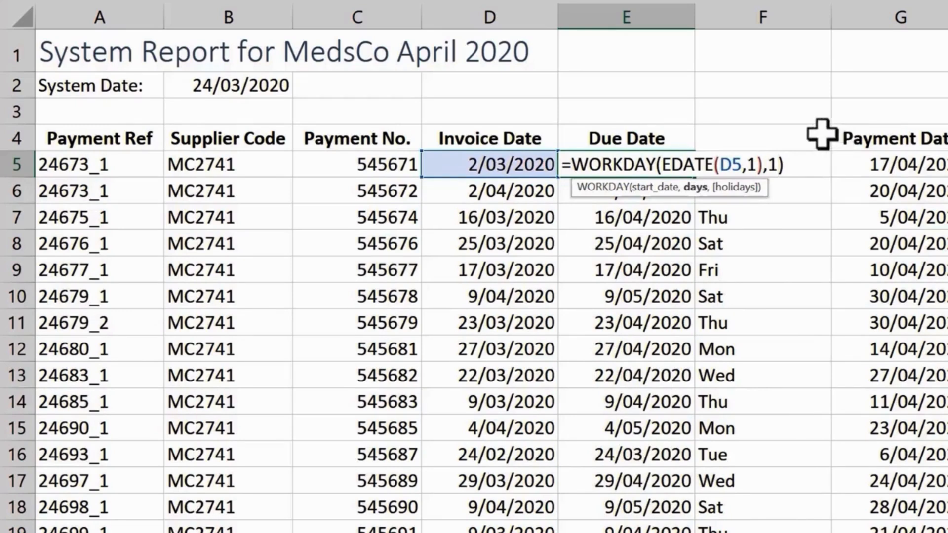
{"action": "left_click", "coordinate": [766, 165]}
{"action": "type", "text": "-1"}
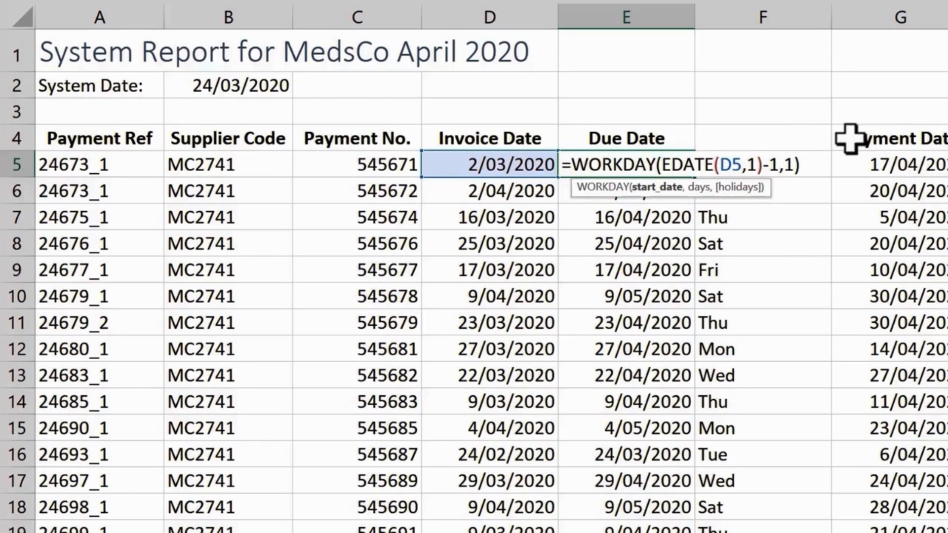
{"action": "left_click", "coordinate": [803, 166]}
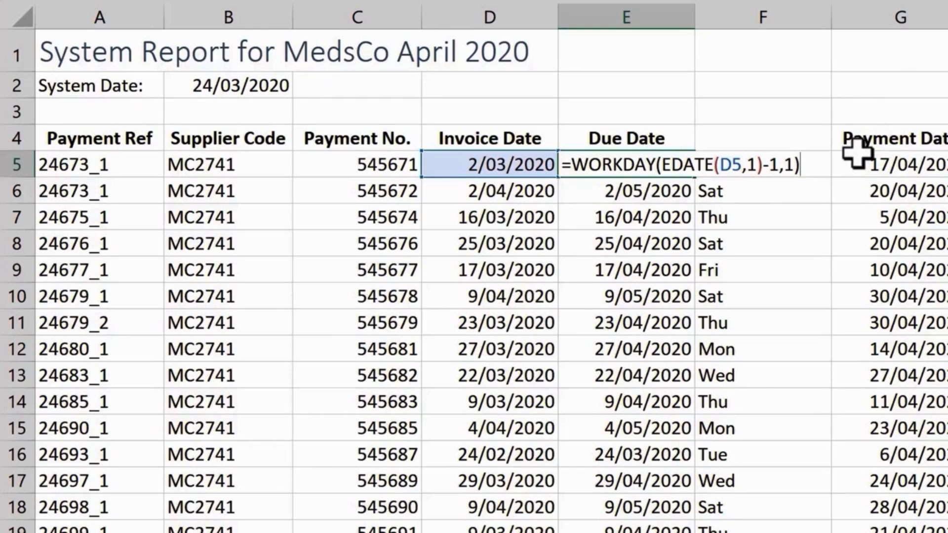
{"action": "key", "text": "ctrl+Return"}
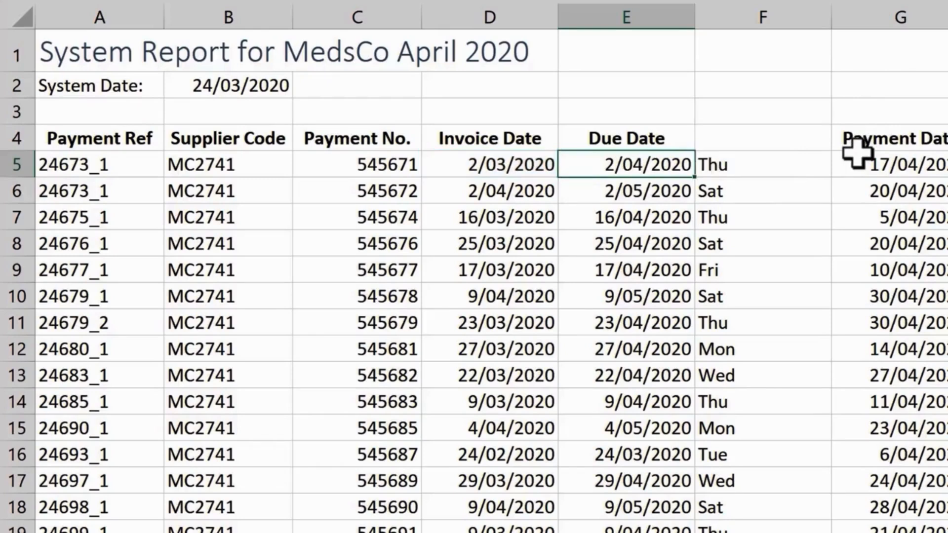
{"action": "double_click", "coordinate": [697, 182]}
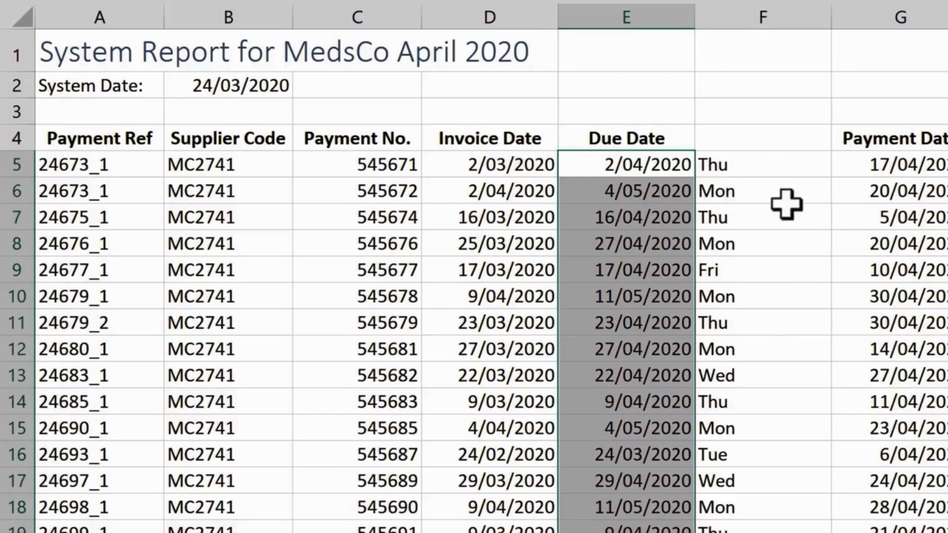